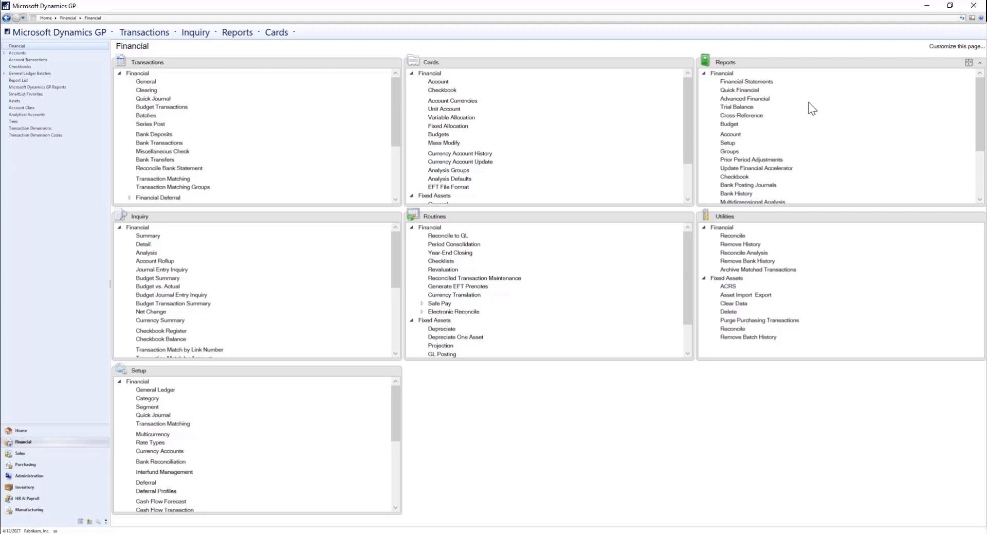
Open the Advanced Financial report under Reports in the Financial area.
left_click(763, 100)
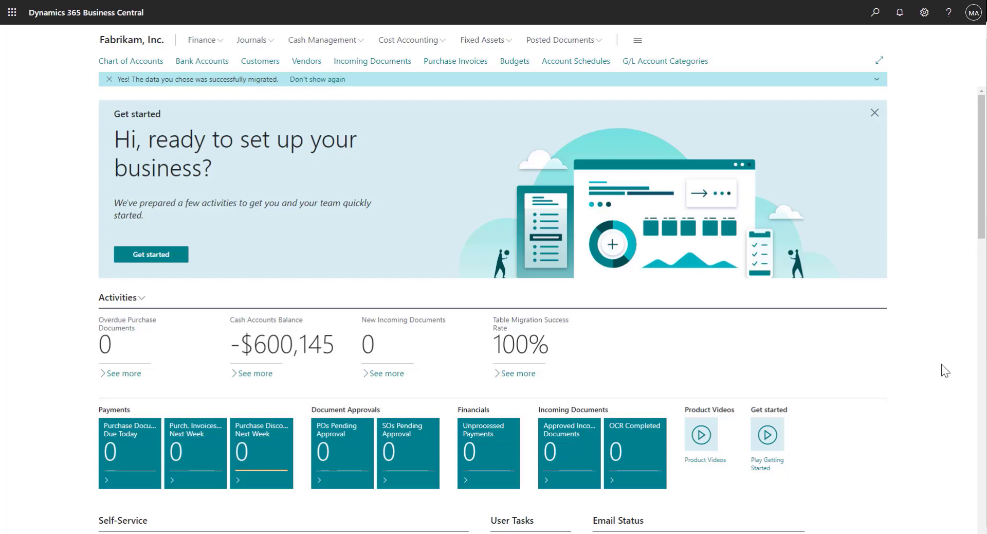
Search Tell Me for 'Account Sc', review the Account Schedules list, then close it.
left_click(880, 17)
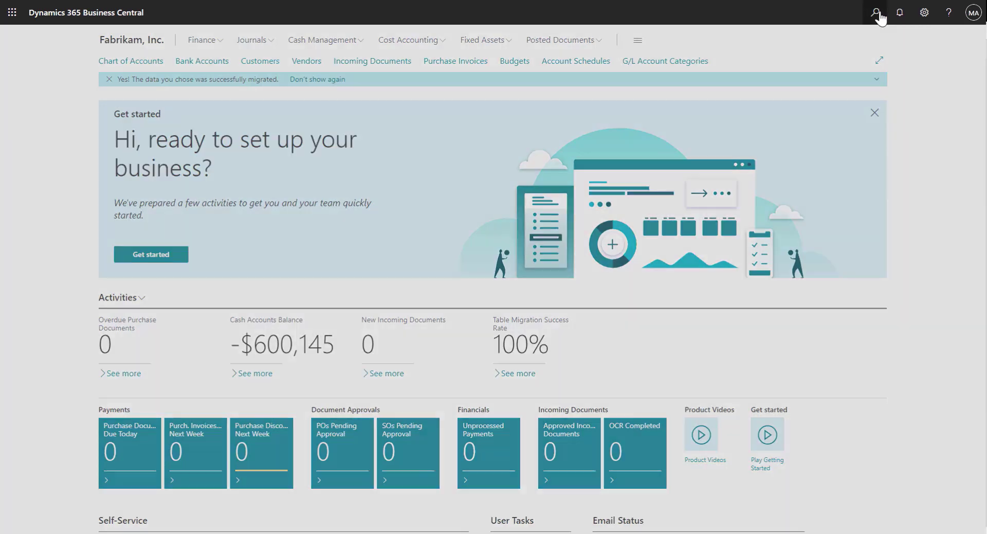
type("Acc")
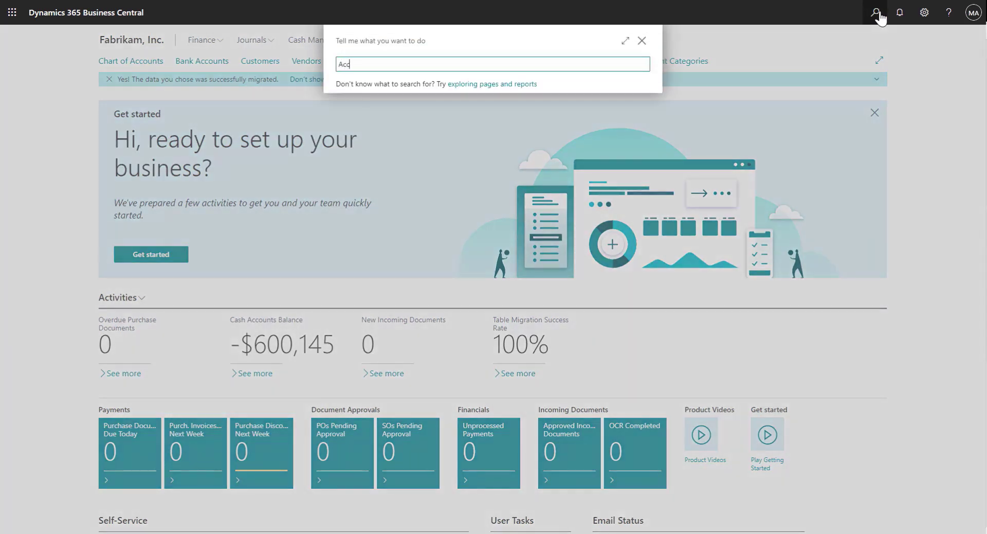
type("ount Sc")
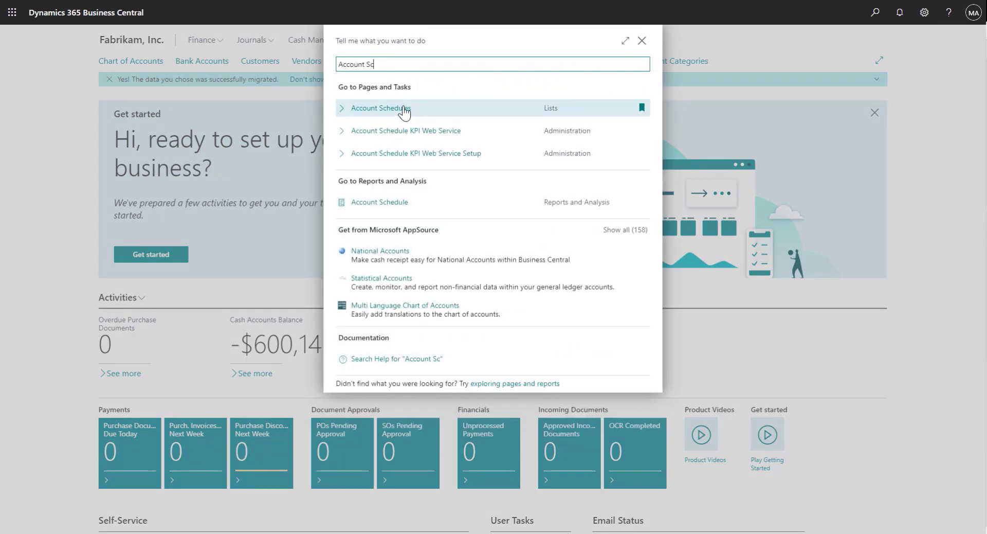
left_click(402, 112)
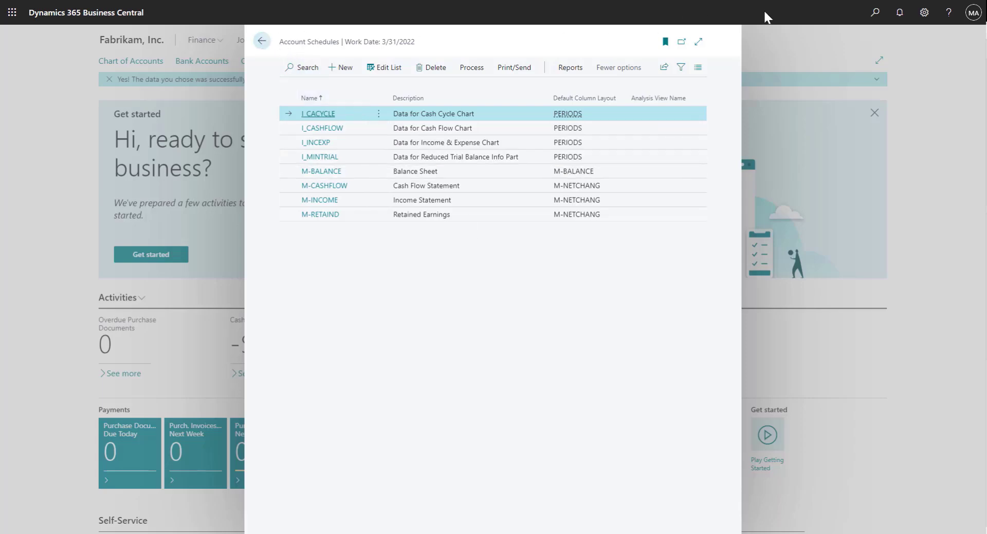
key("Escape")
Open G/L Account Categories from the 'Account cat' search and view the Cash category's accounts.
left_click(875, 12)
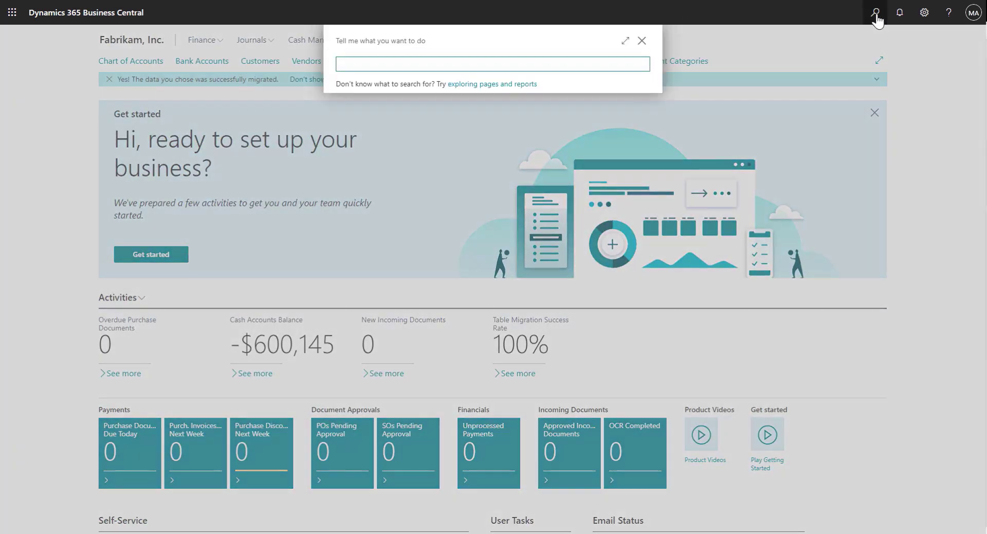
type("Account cat")
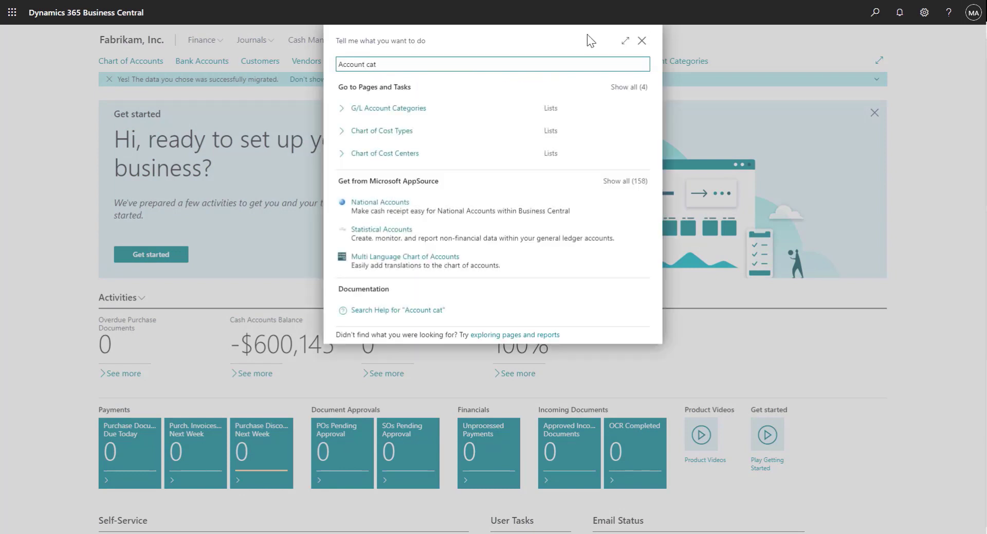
left_click(407, 110)
left_click(408, 109)
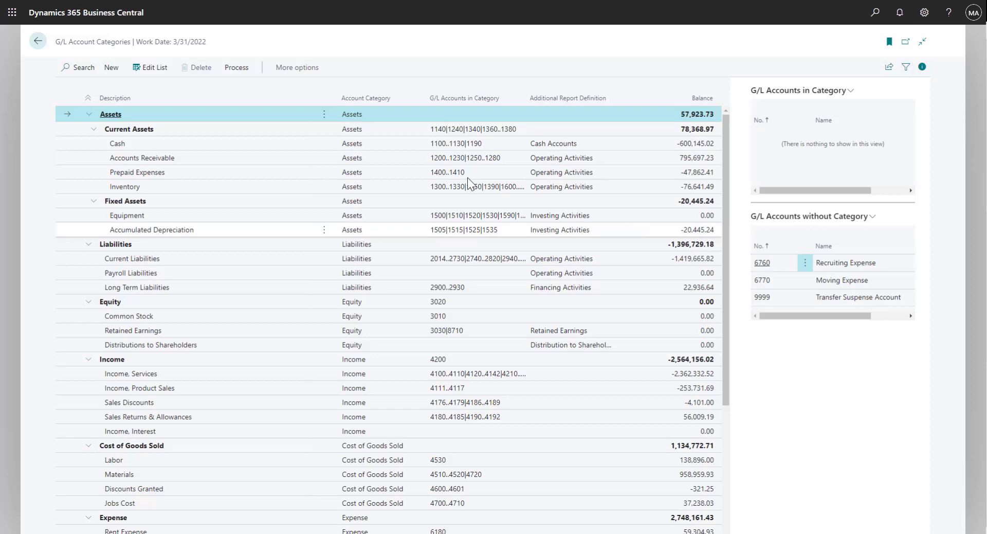
left_click(267, 148)
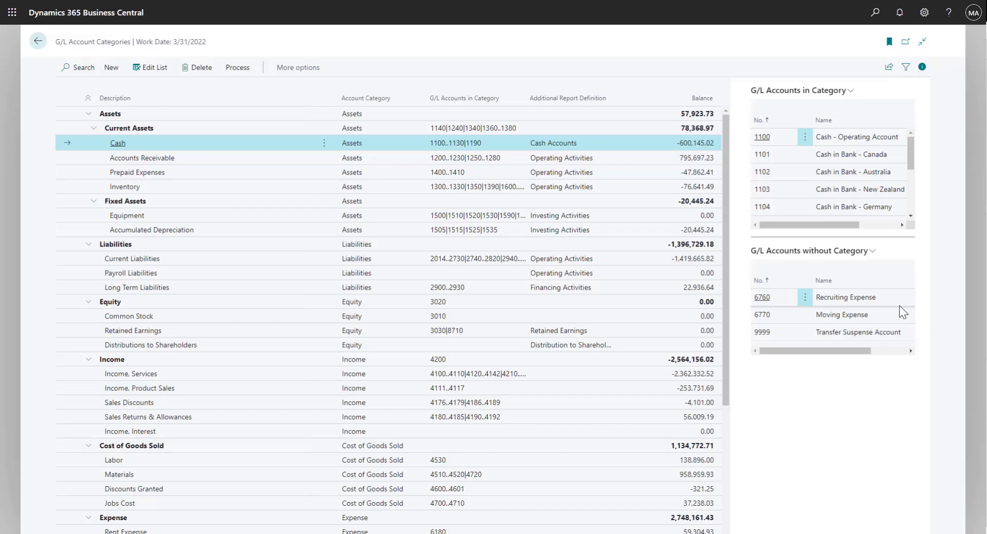
Add a Talent Aquisitions Expense category under Expense covering G/L accounts 6760..6770.
left_click(150, 67)
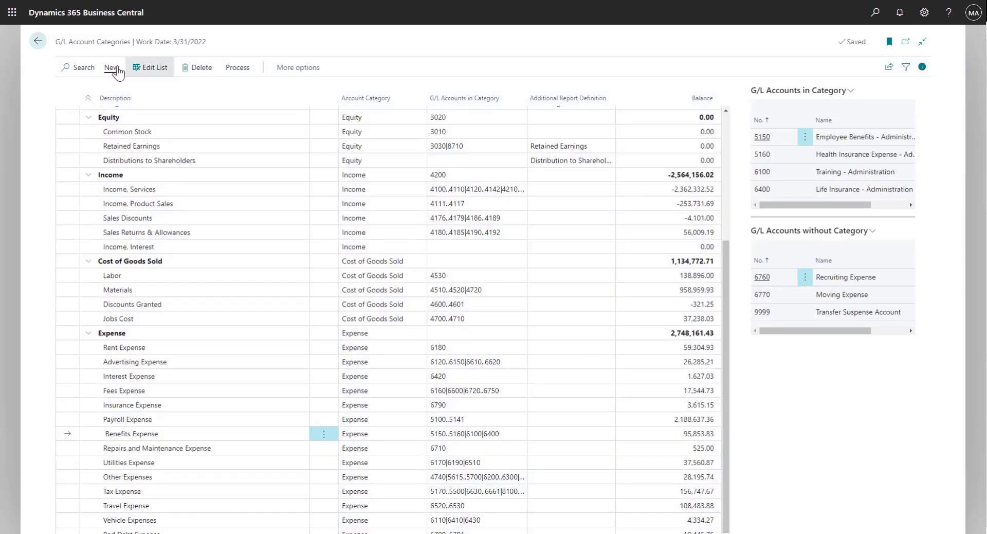
left_click(112, 69)
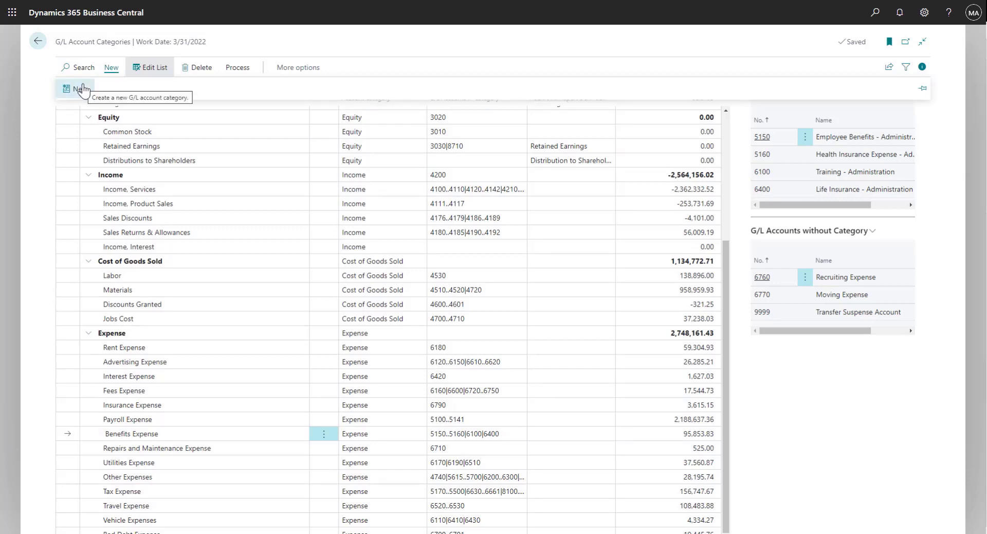
left_click(81, 89)
left_click(162, 435)
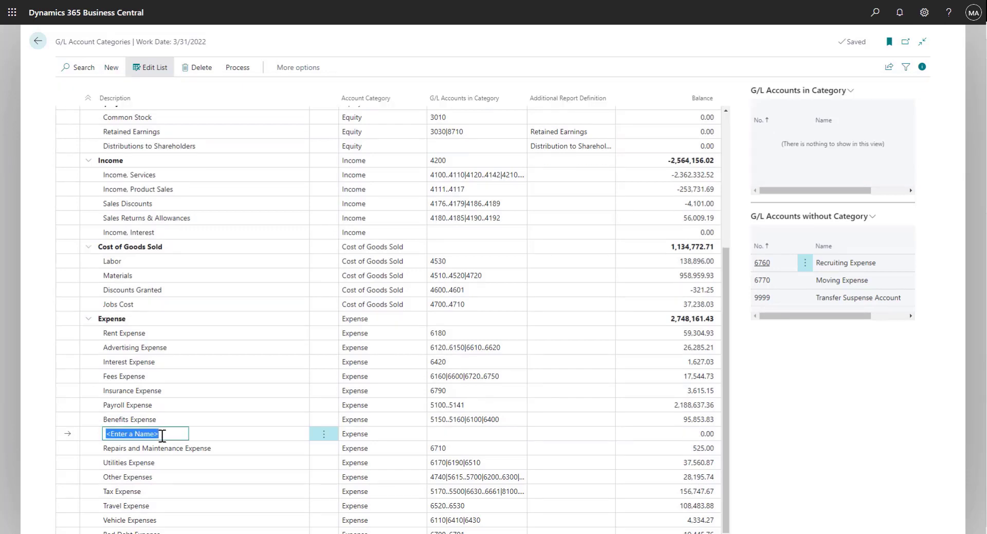
type("Talent Aquisitions Expense")
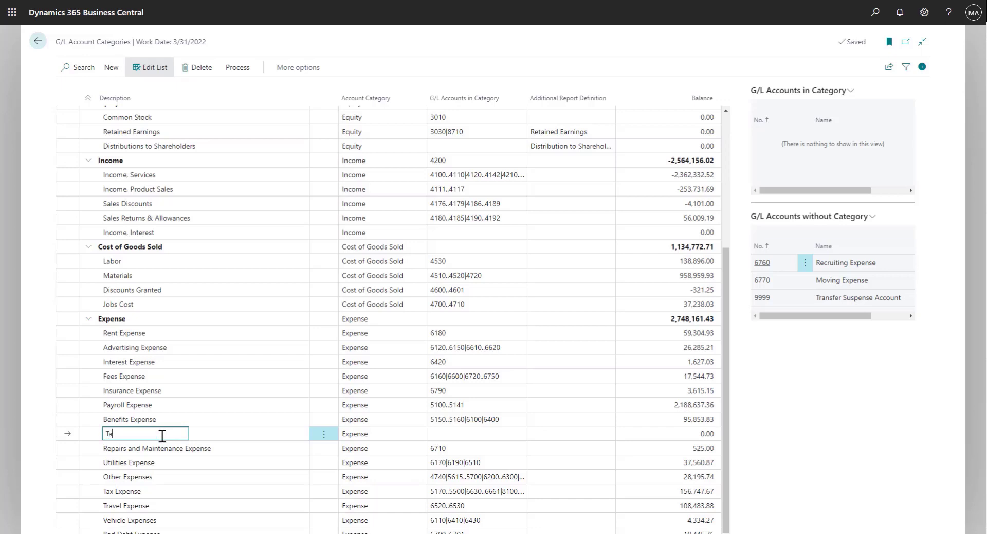
left_click(470, 432)
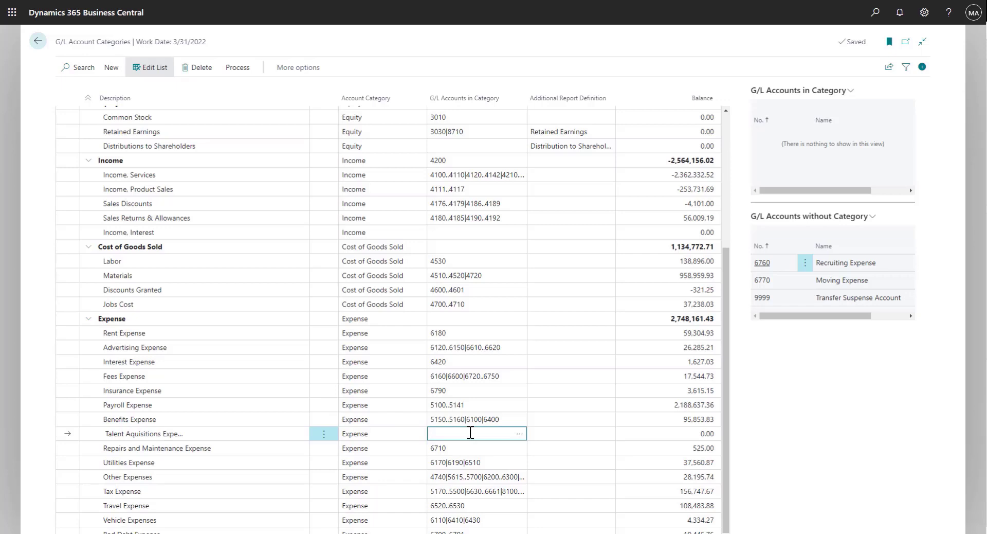
type("6760..6770")
key("Tab")
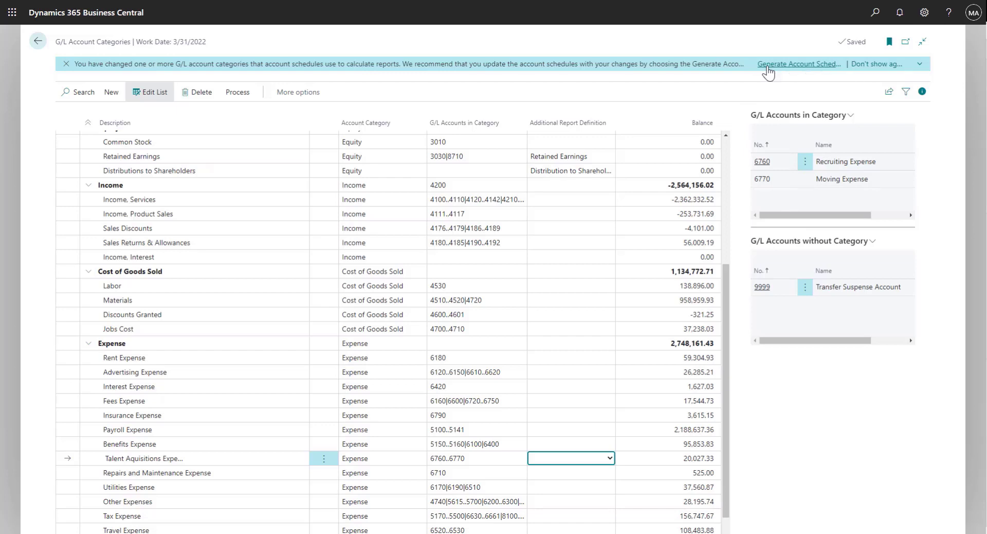
Regenerate account schedules, overwriting existing ones, then open the Account Schedules list.
left_click(767, 68)
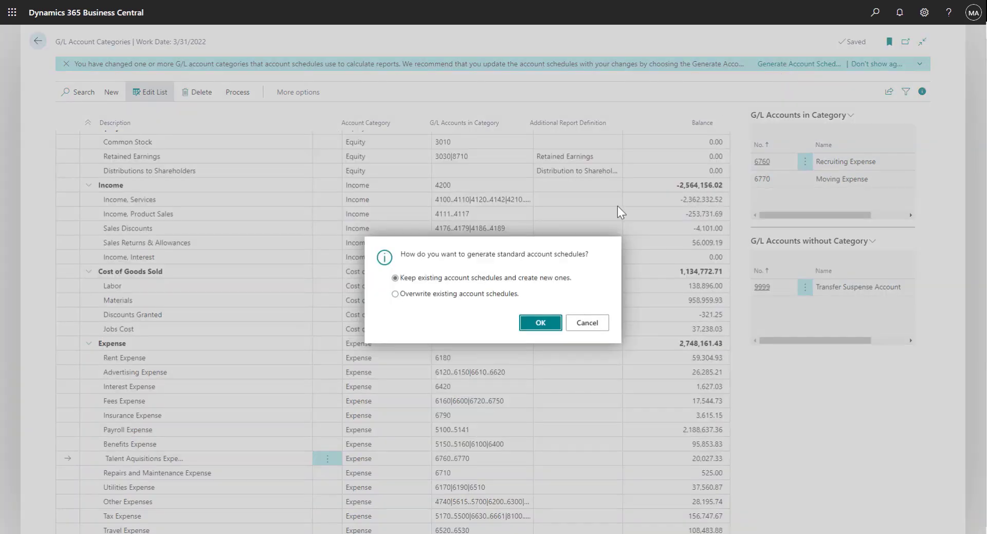
left_click(395, 294)
left_click(540, 322)
left_click(38, 41)
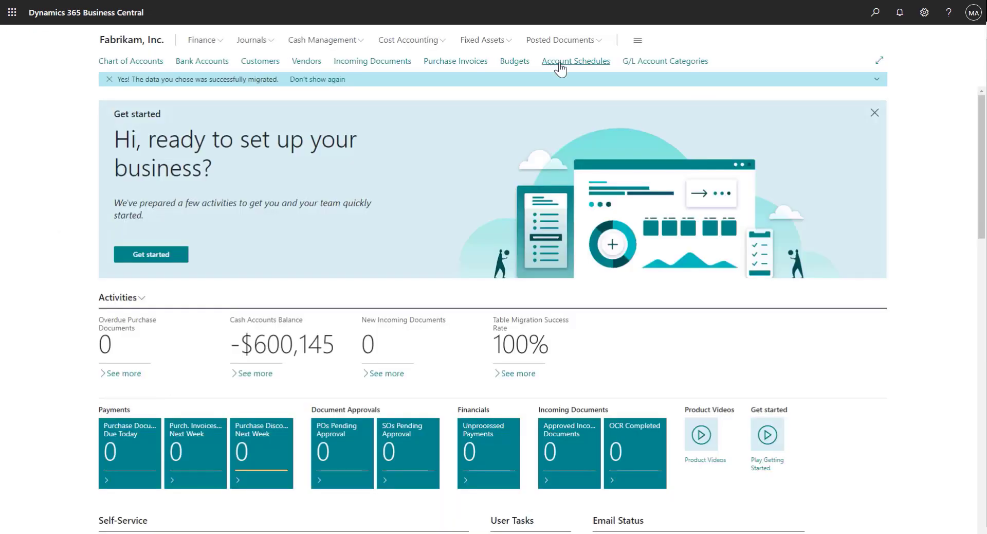
left_click(560, 62)
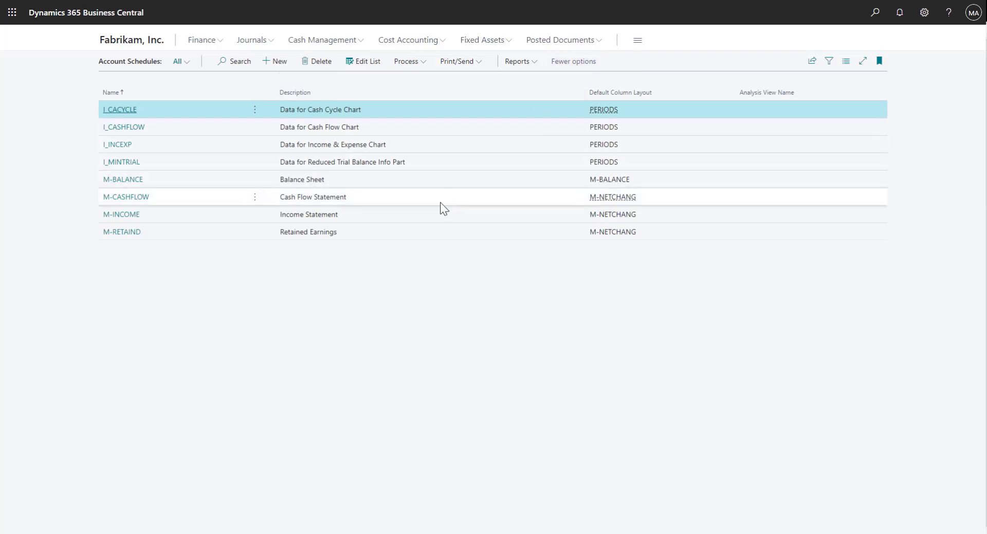
Edit the M-INCOME schedule directly, declining a copy, to show its row definitions.
left_click(123, 216)
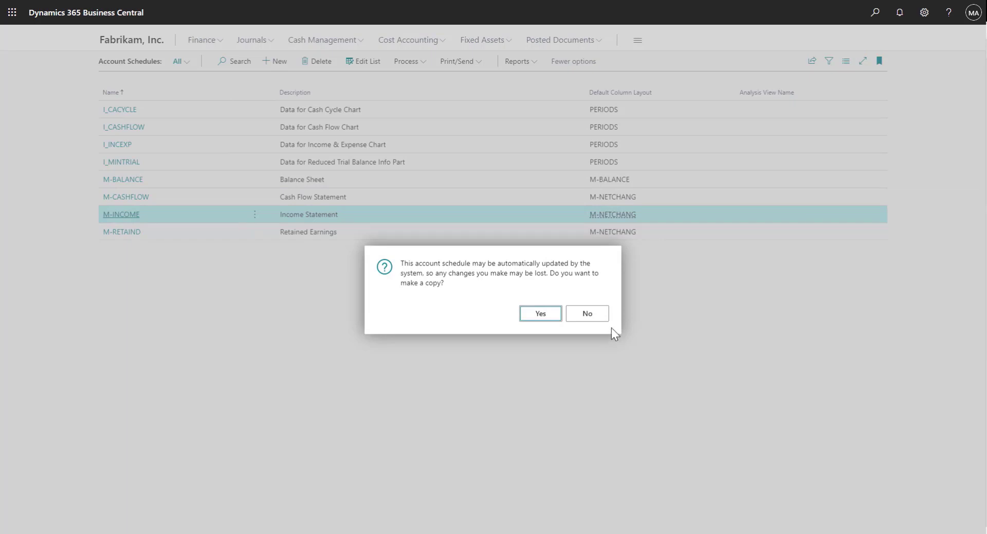
left_click(596, 317)
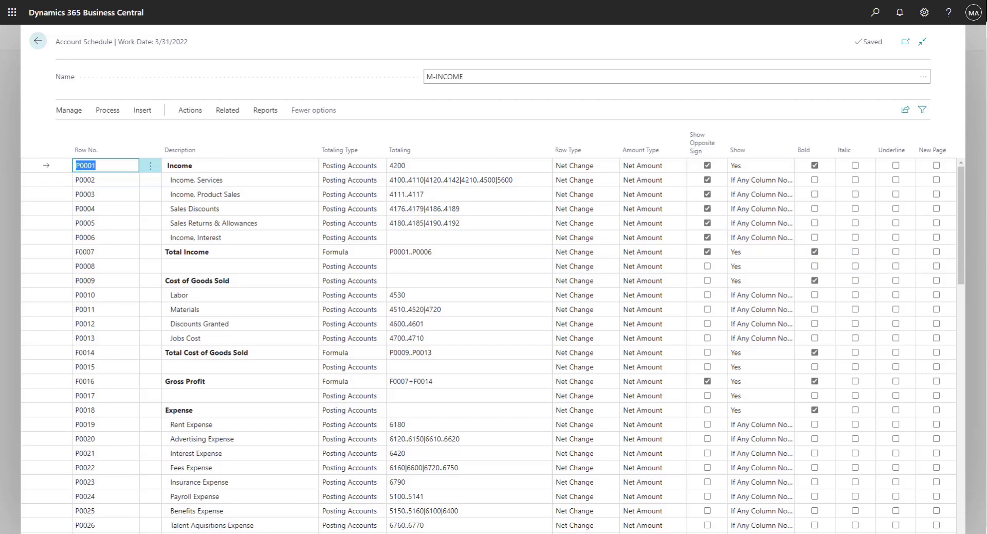
Open the M-INCOME overview and view Net Change figures by Quarter.
left_click(227, 110)
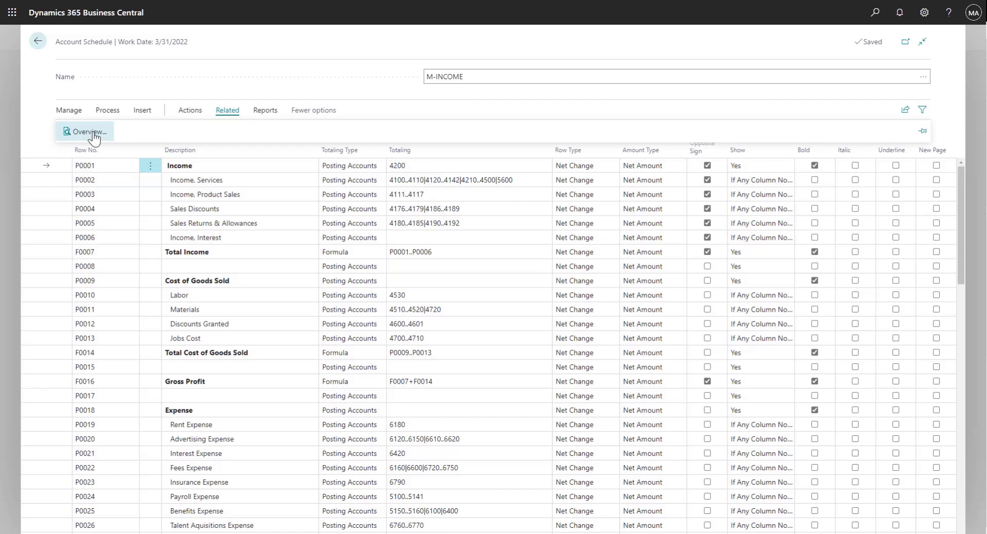
left_click(91, 132)
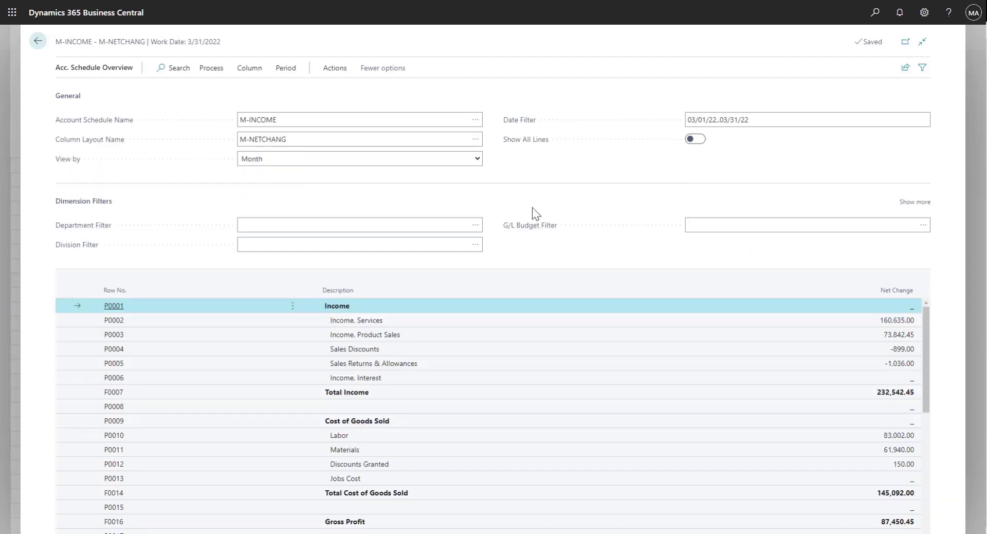
left_click(298, 141)
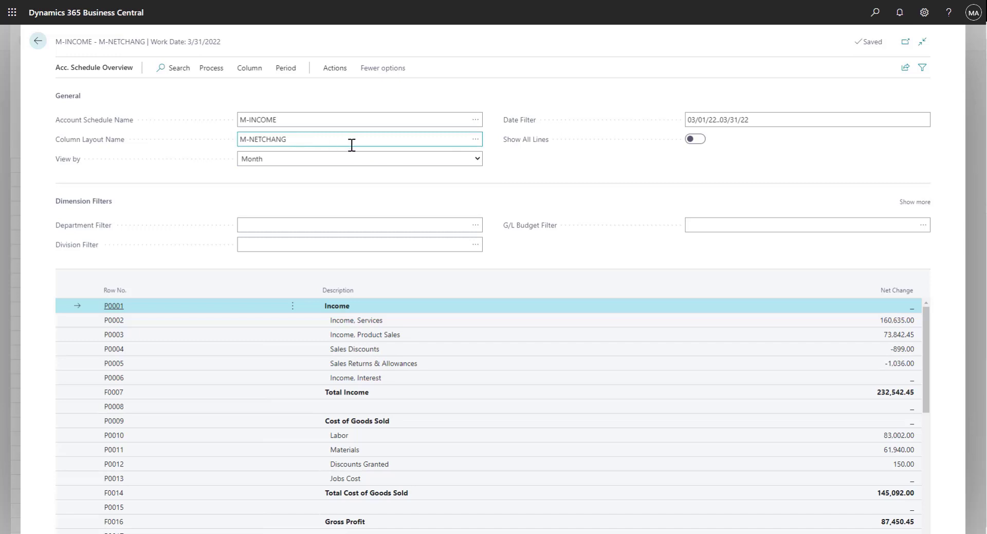
key("Tab")
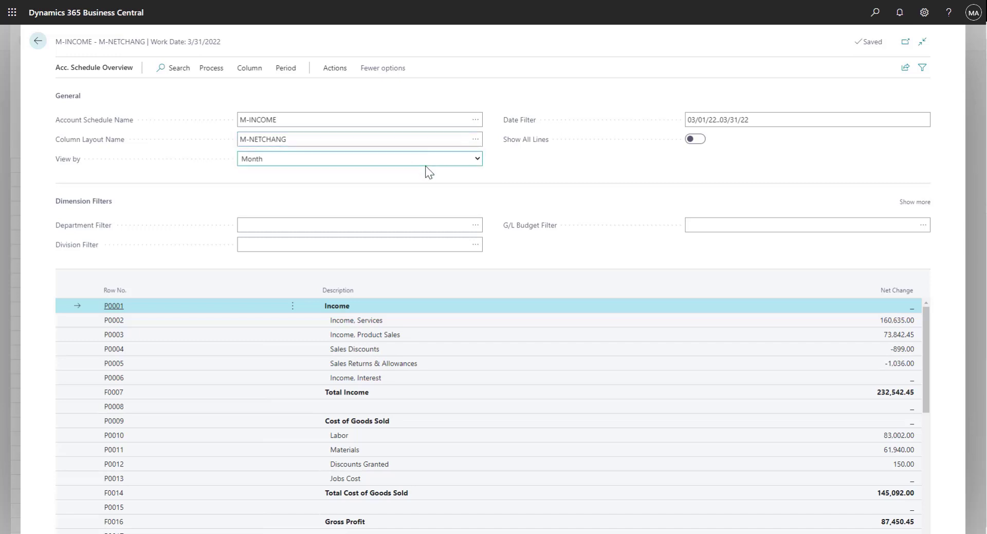
left_click(476, 159)
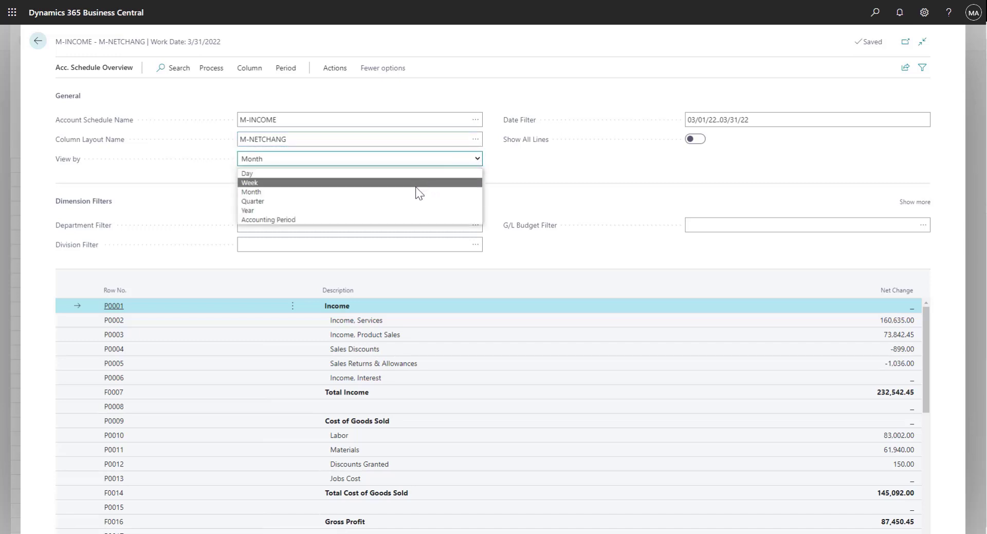
left_click(403, 202)
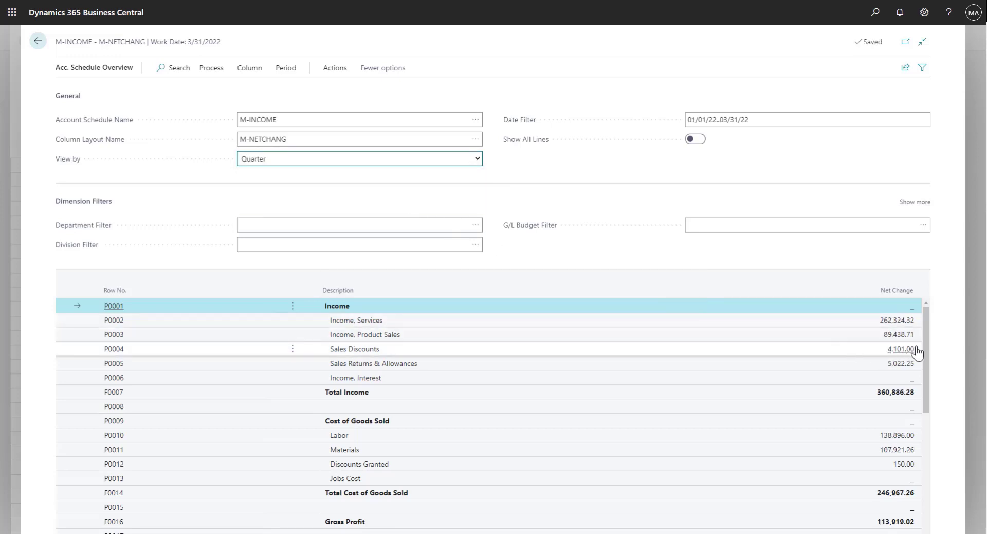
left_click_drag(924, 348, 940, 461)
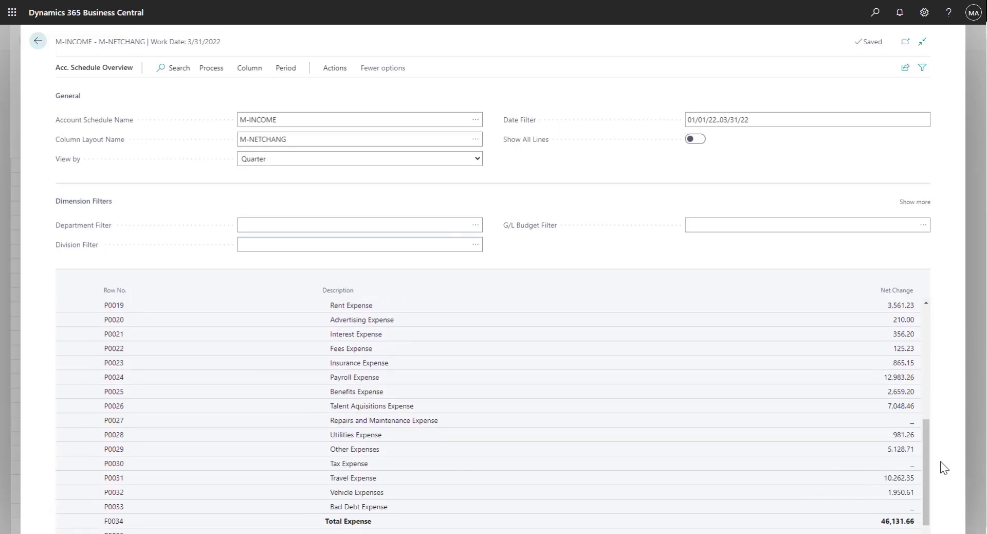
Filter the M-INCOME overview to department 03 Sales.
left_click(472, 226)
left_click(473, 225)
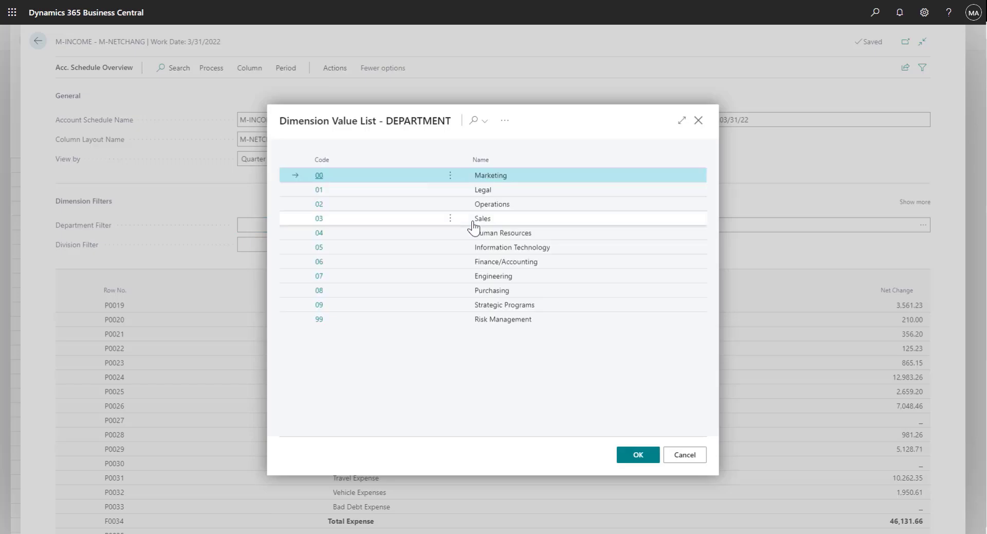
left_click(457, 219)
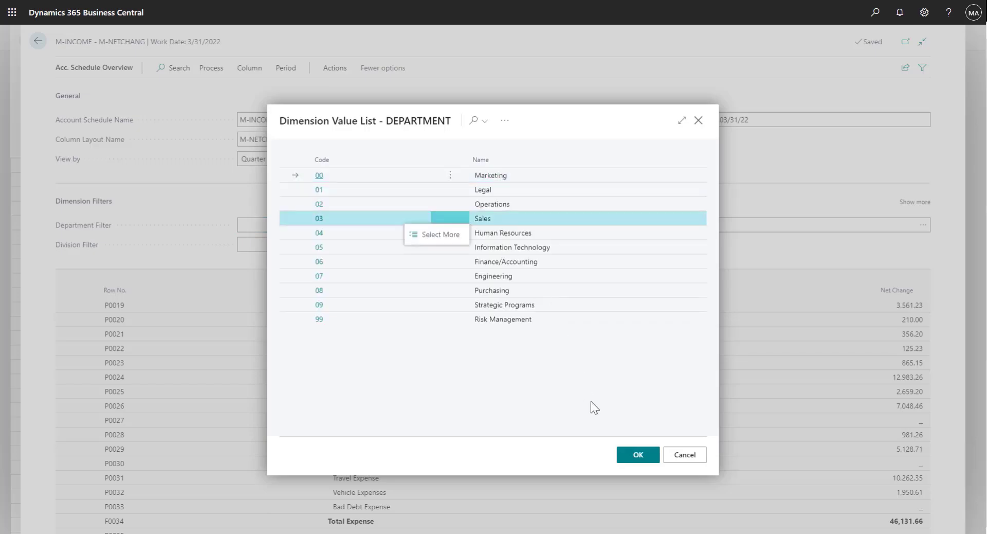
left_click(624, 446)
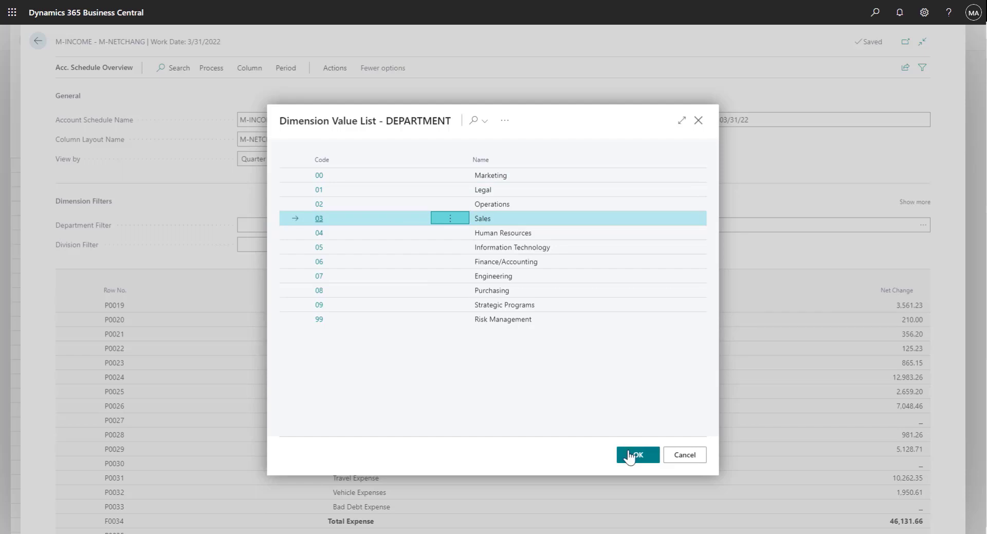
left_click(630, 455)
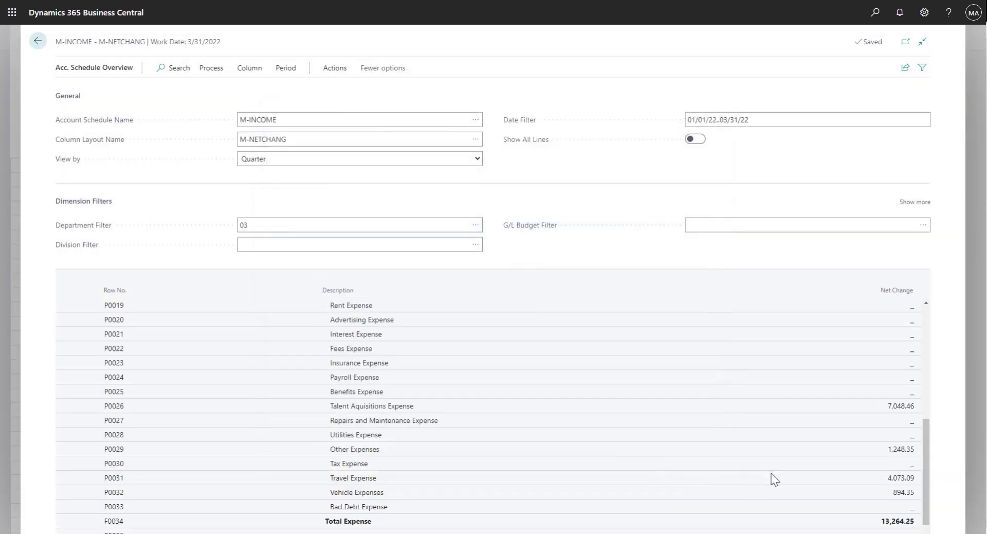
Drill into the Travel Expense amount to see its accounts, then close the drill-down.
left_click(901, 478)
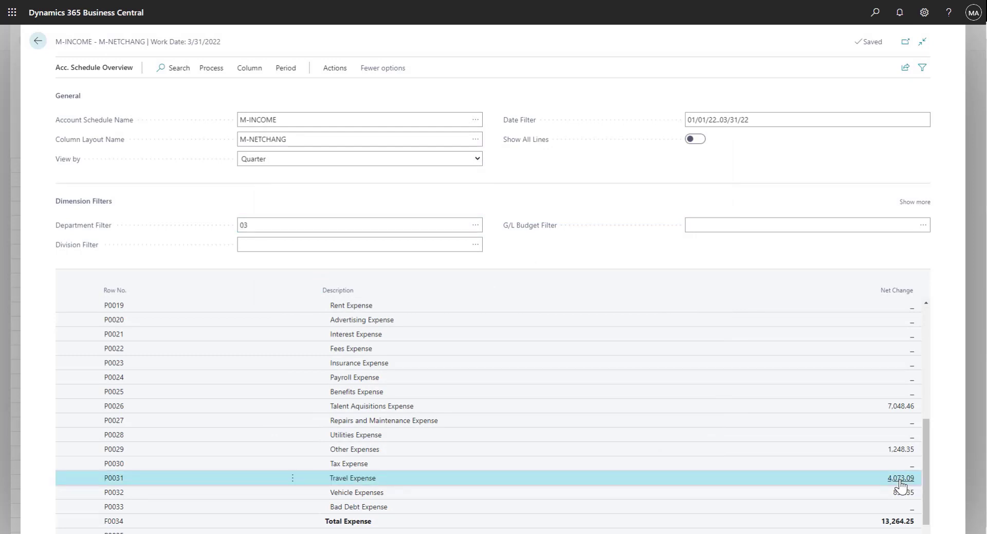
left_click(901, 478)
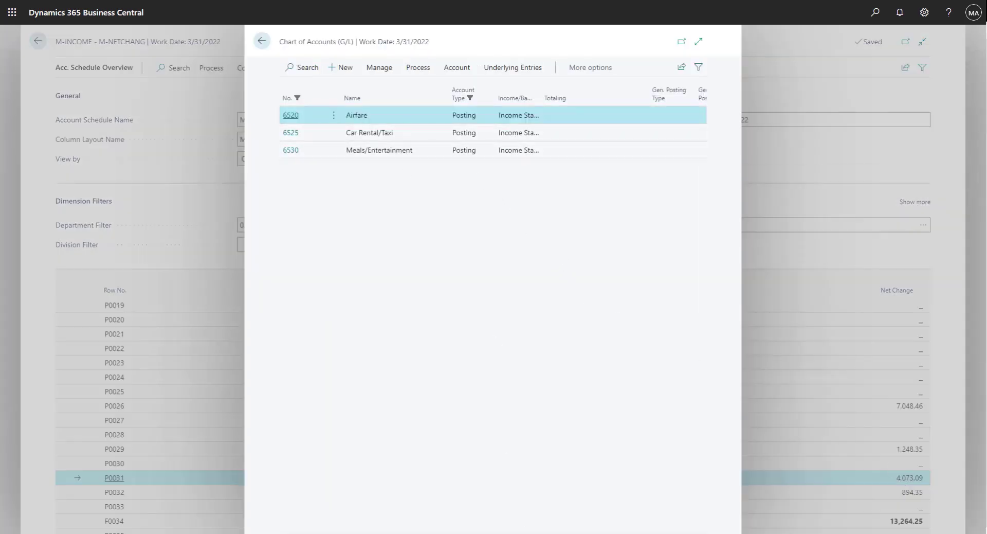
scroll(494, 128, "right", 5)
scroll(493, 129, "left", 5)
left_click(262, 40)
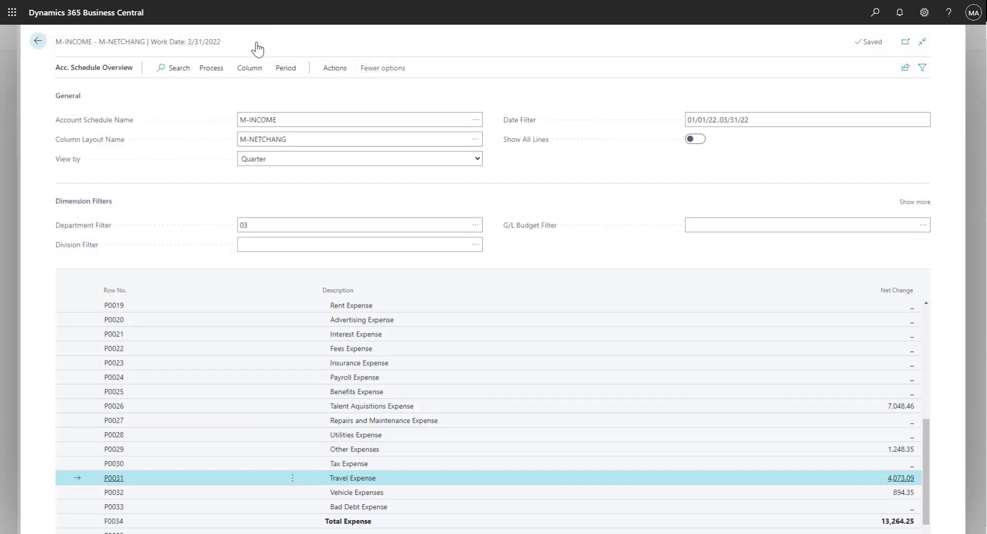
Check the overview's Excel options, close it, and show M-INCOME's processing options.
left_click(336, 69)
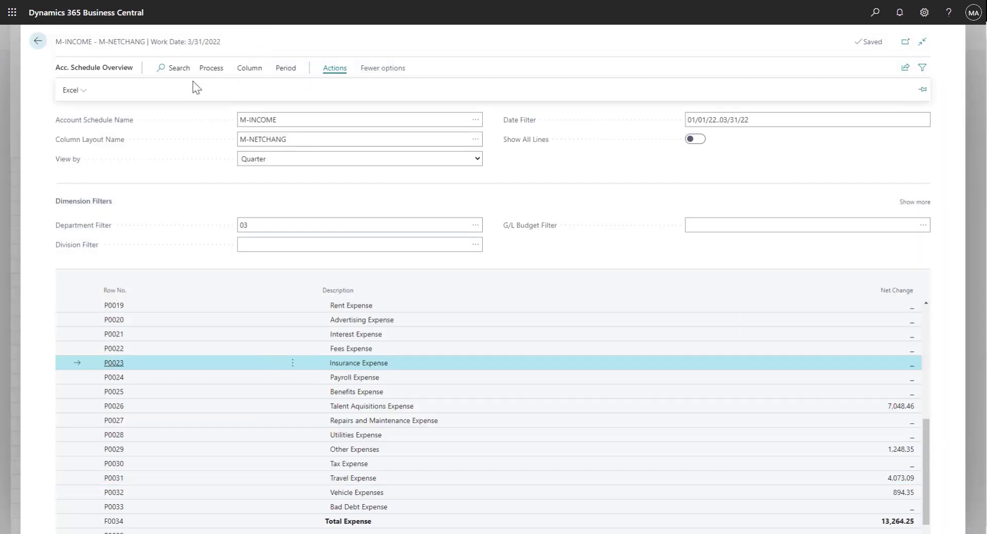
left_click(80, 98)
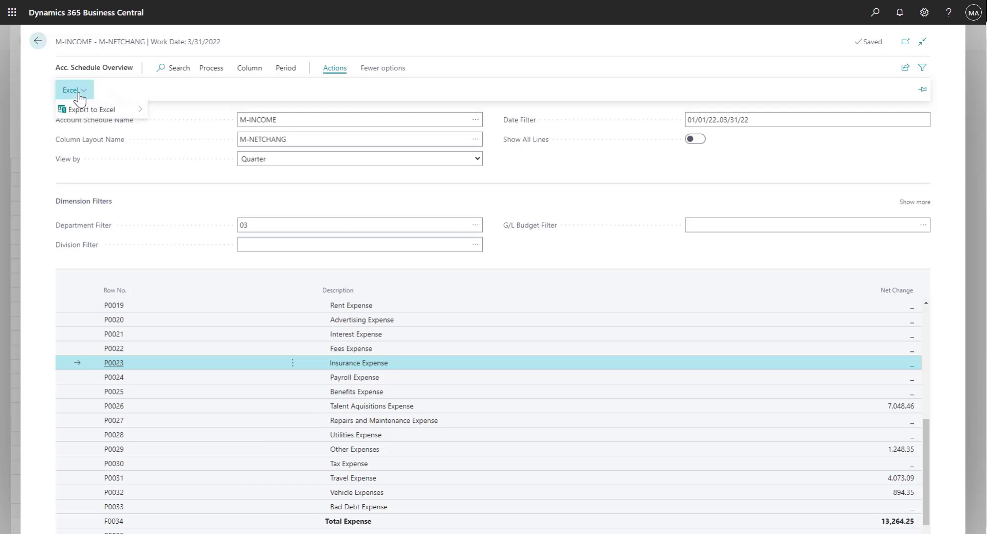
left_click(38, 41)
left_click(40, 43)
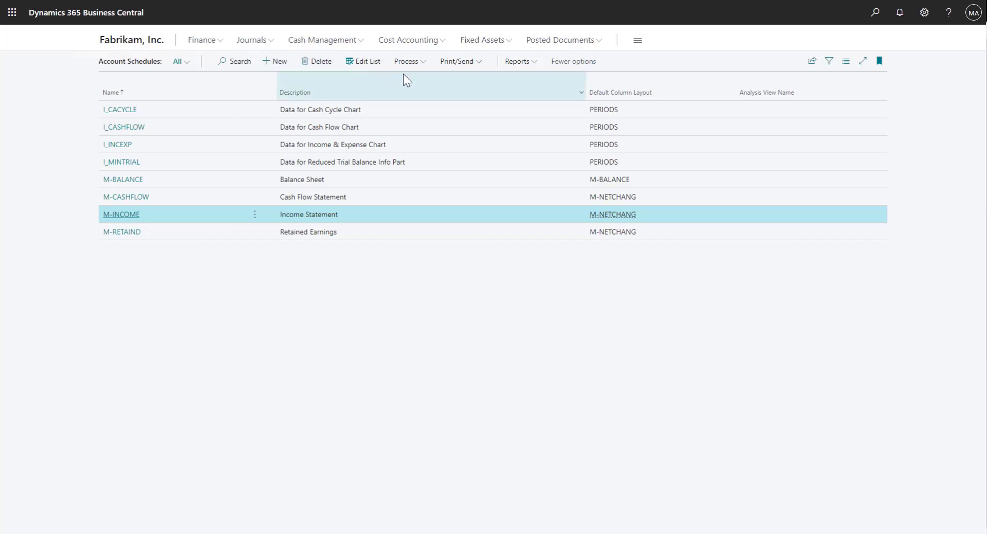
left_click(417, 67)
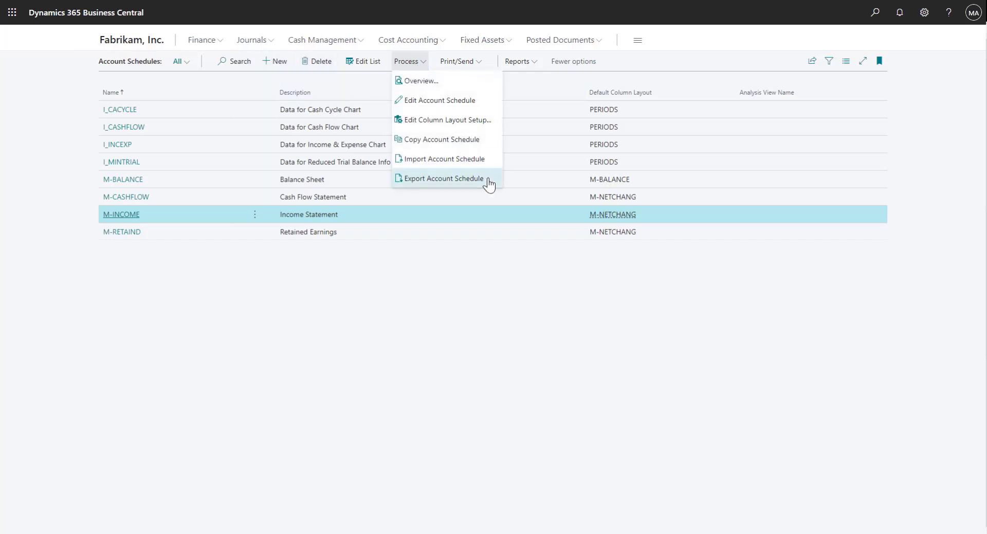